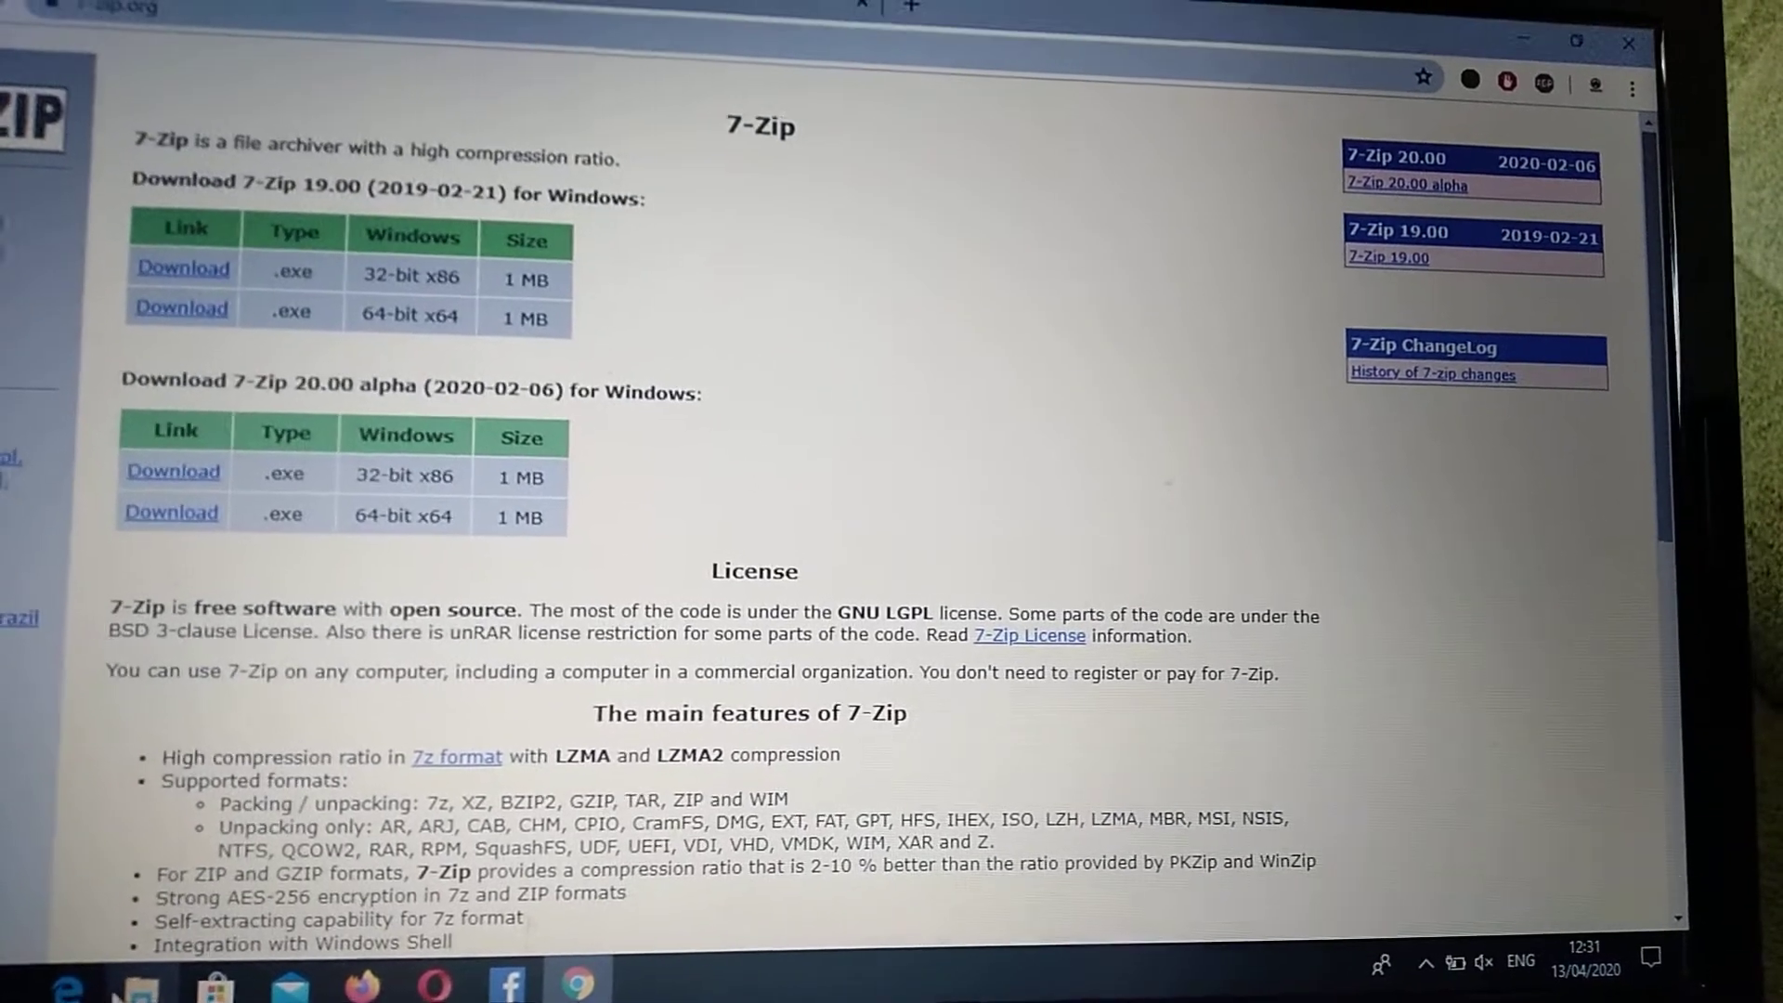
# In File Explorer, select googlechrome.dmg under Recent files and show its context menu
pyautogui.press('super+e')
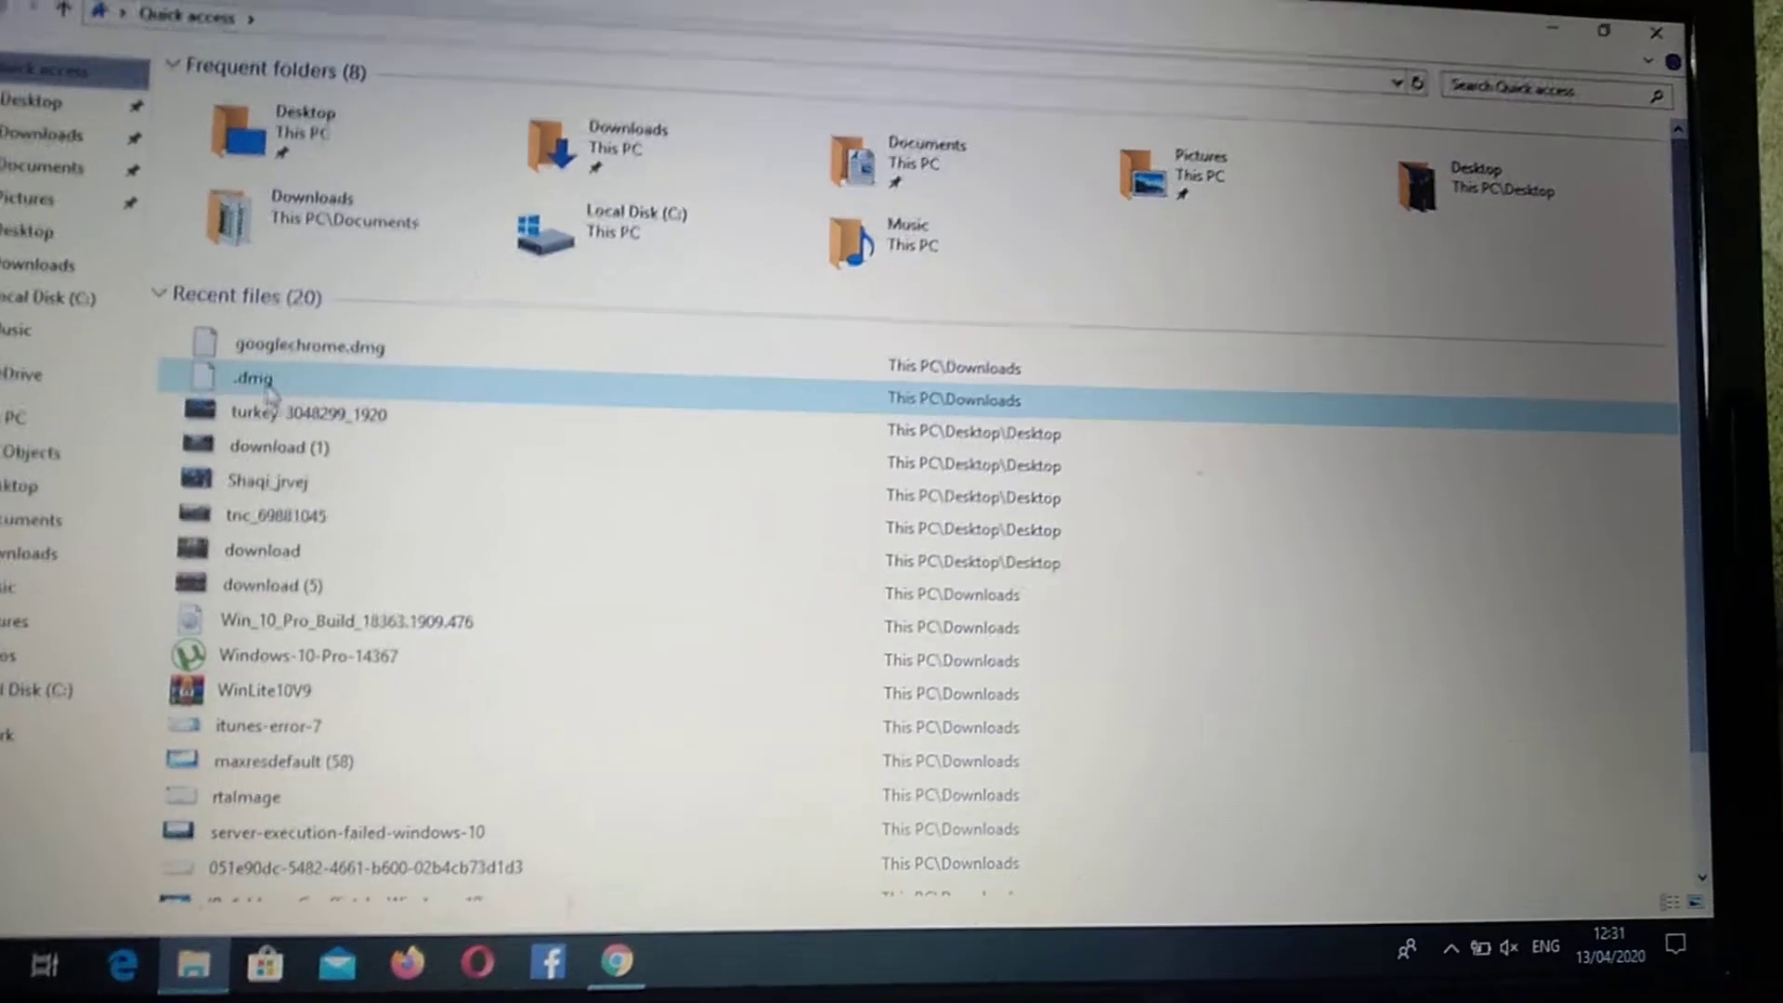
pyautogui.click(268, 360)
pyautogui.click(254, 371)
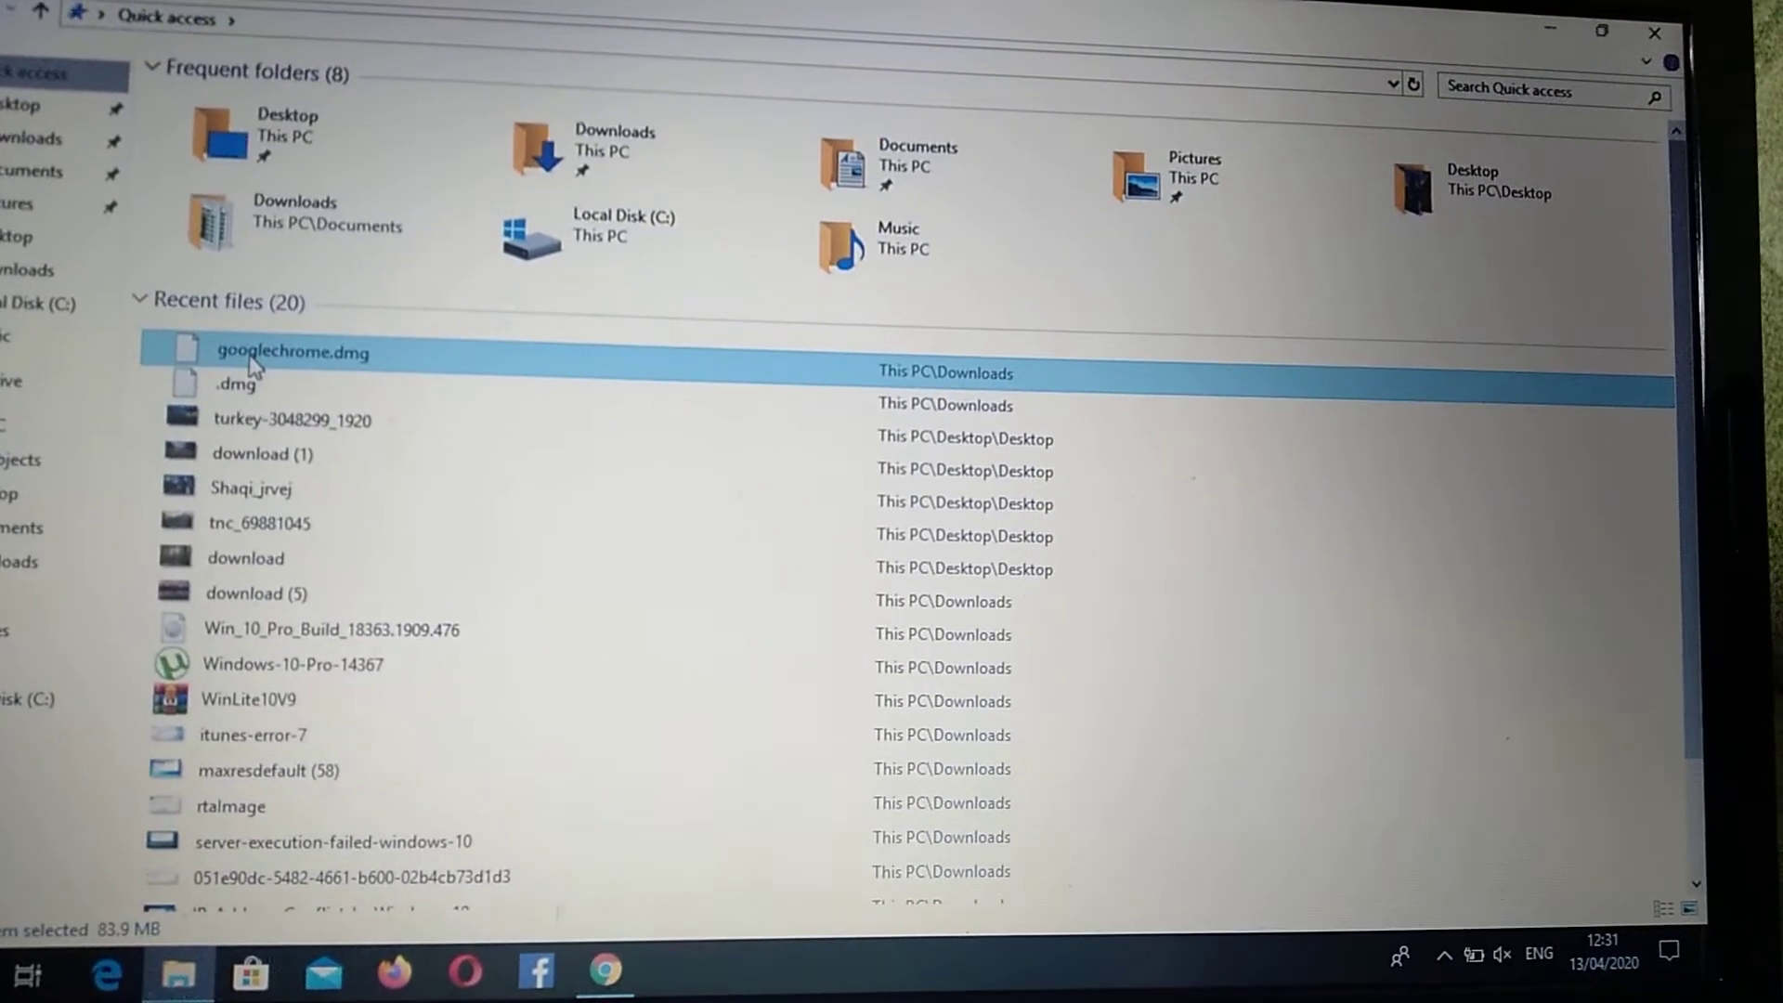
pyautogui.rightClick(254, 367)
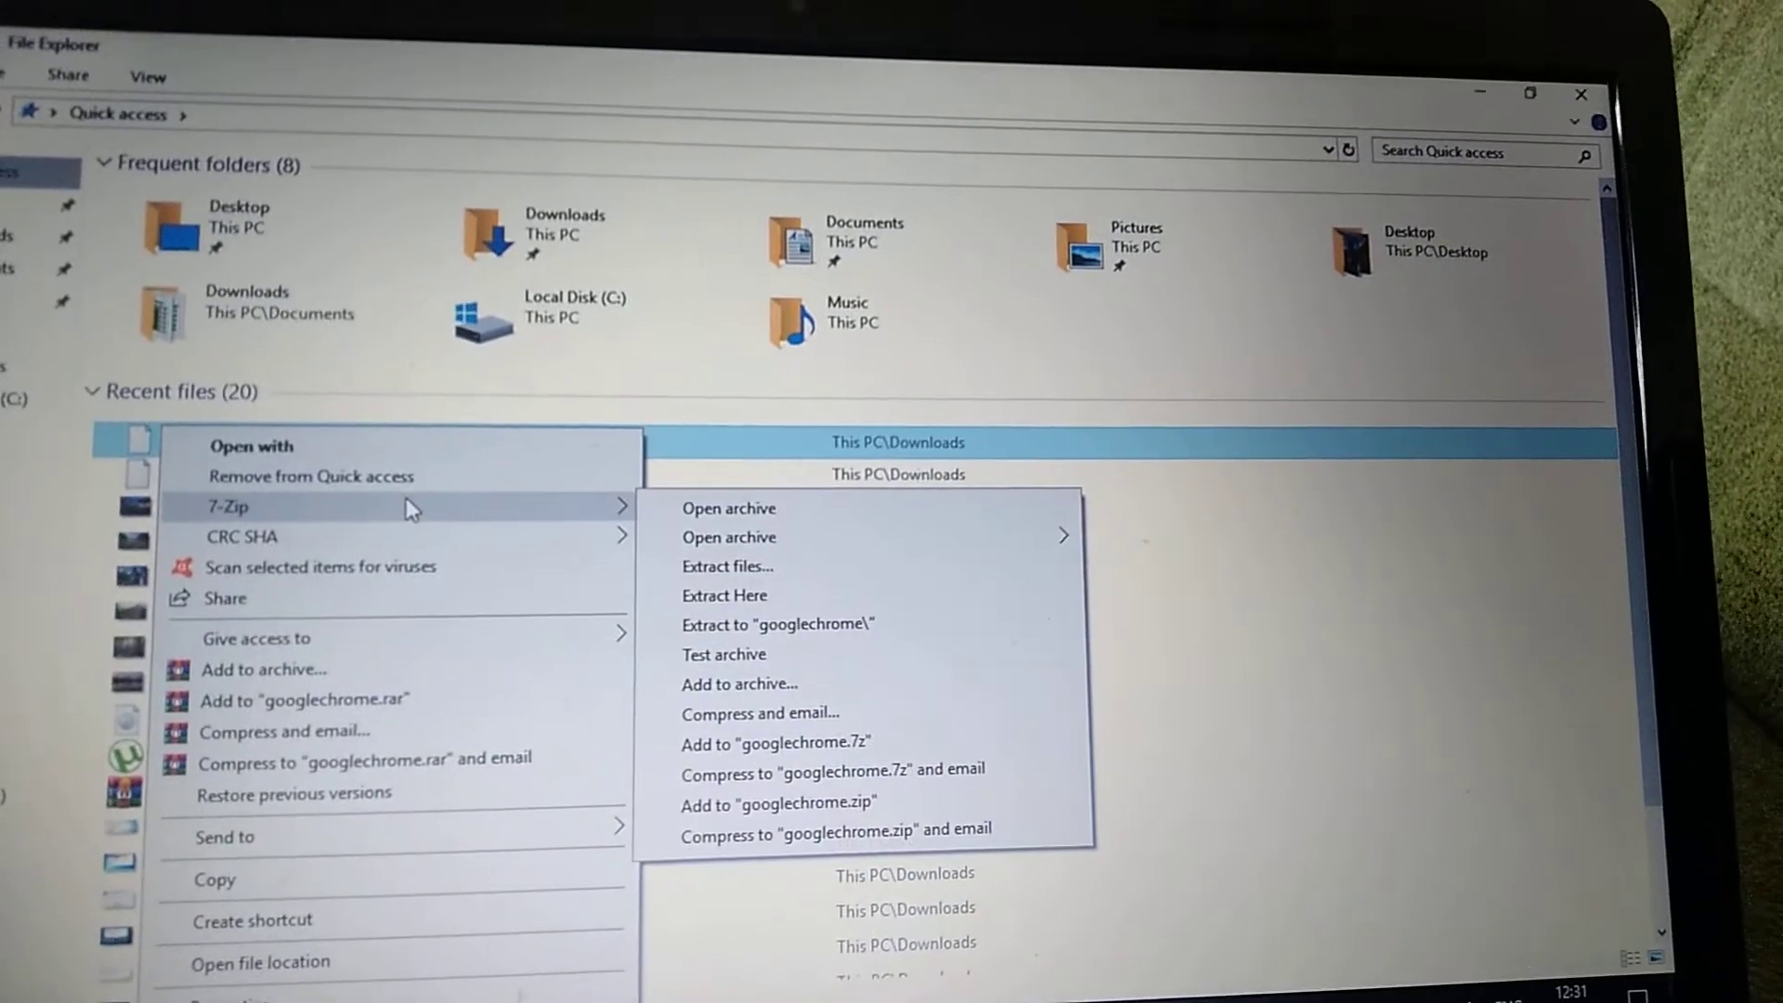
pyautogui.moveTo(251, 516)
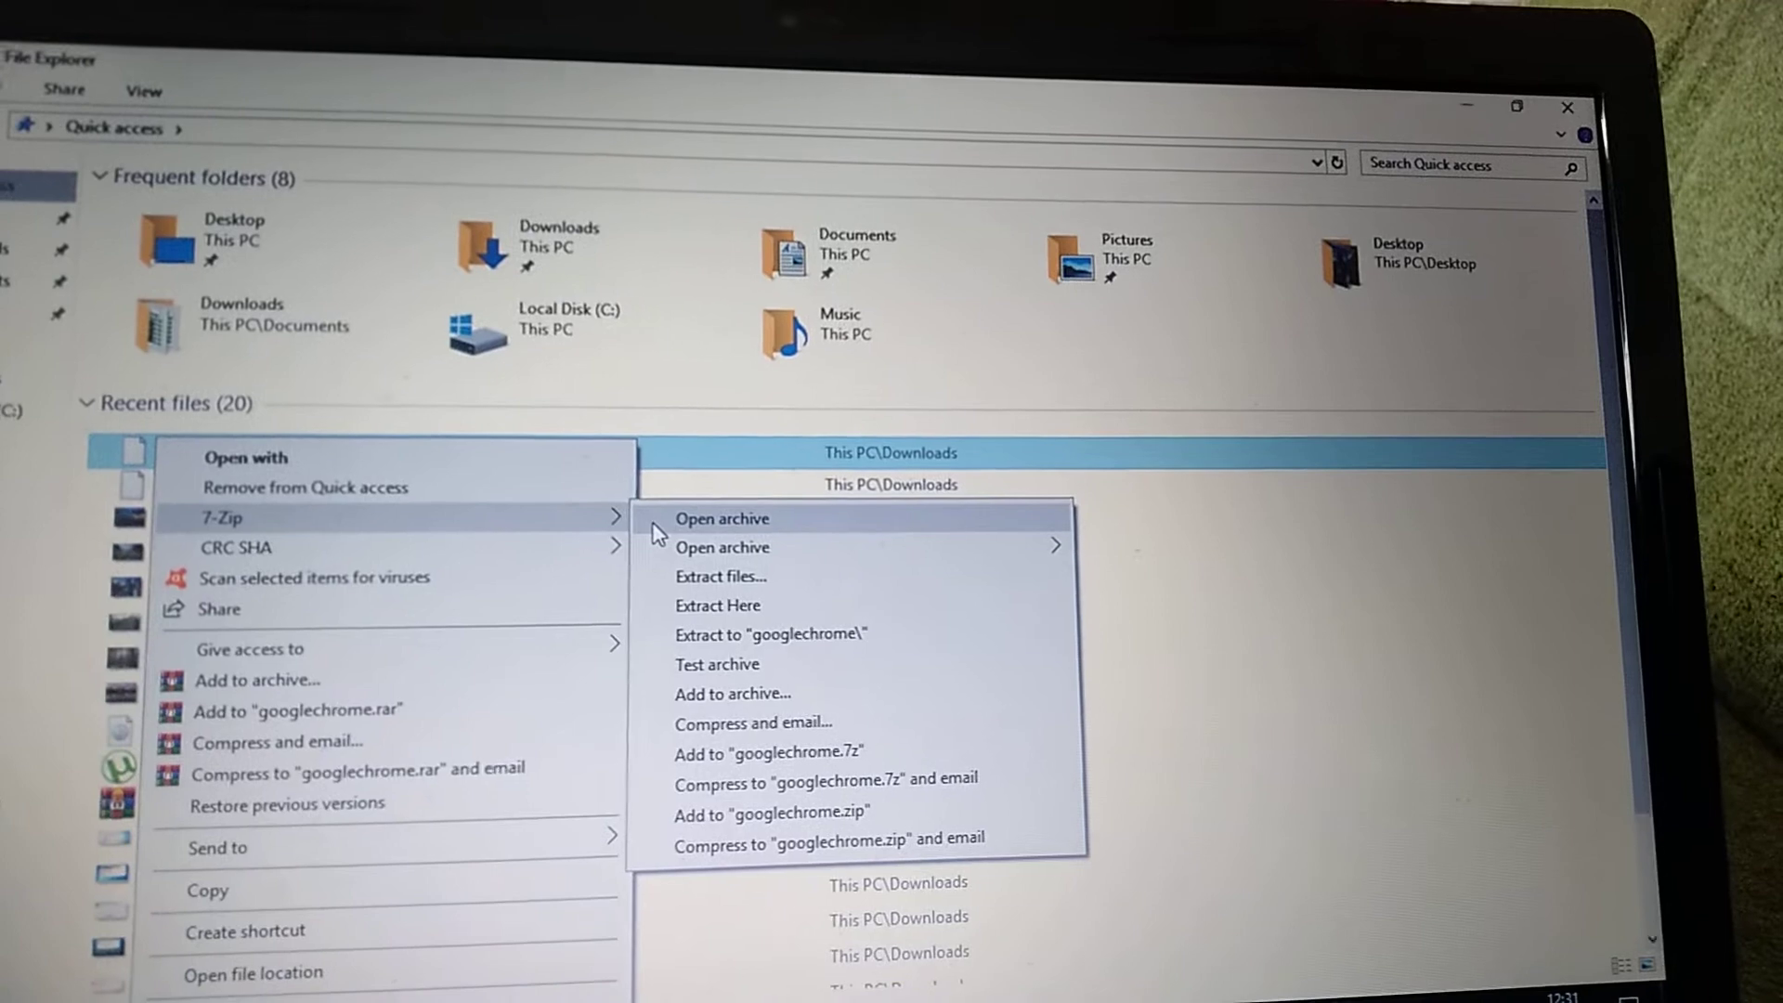
# Choose 7-Zip > Open archive to open googlechrome.dmg in the 7-Zip file manager
pyautogui.click(697, 516)
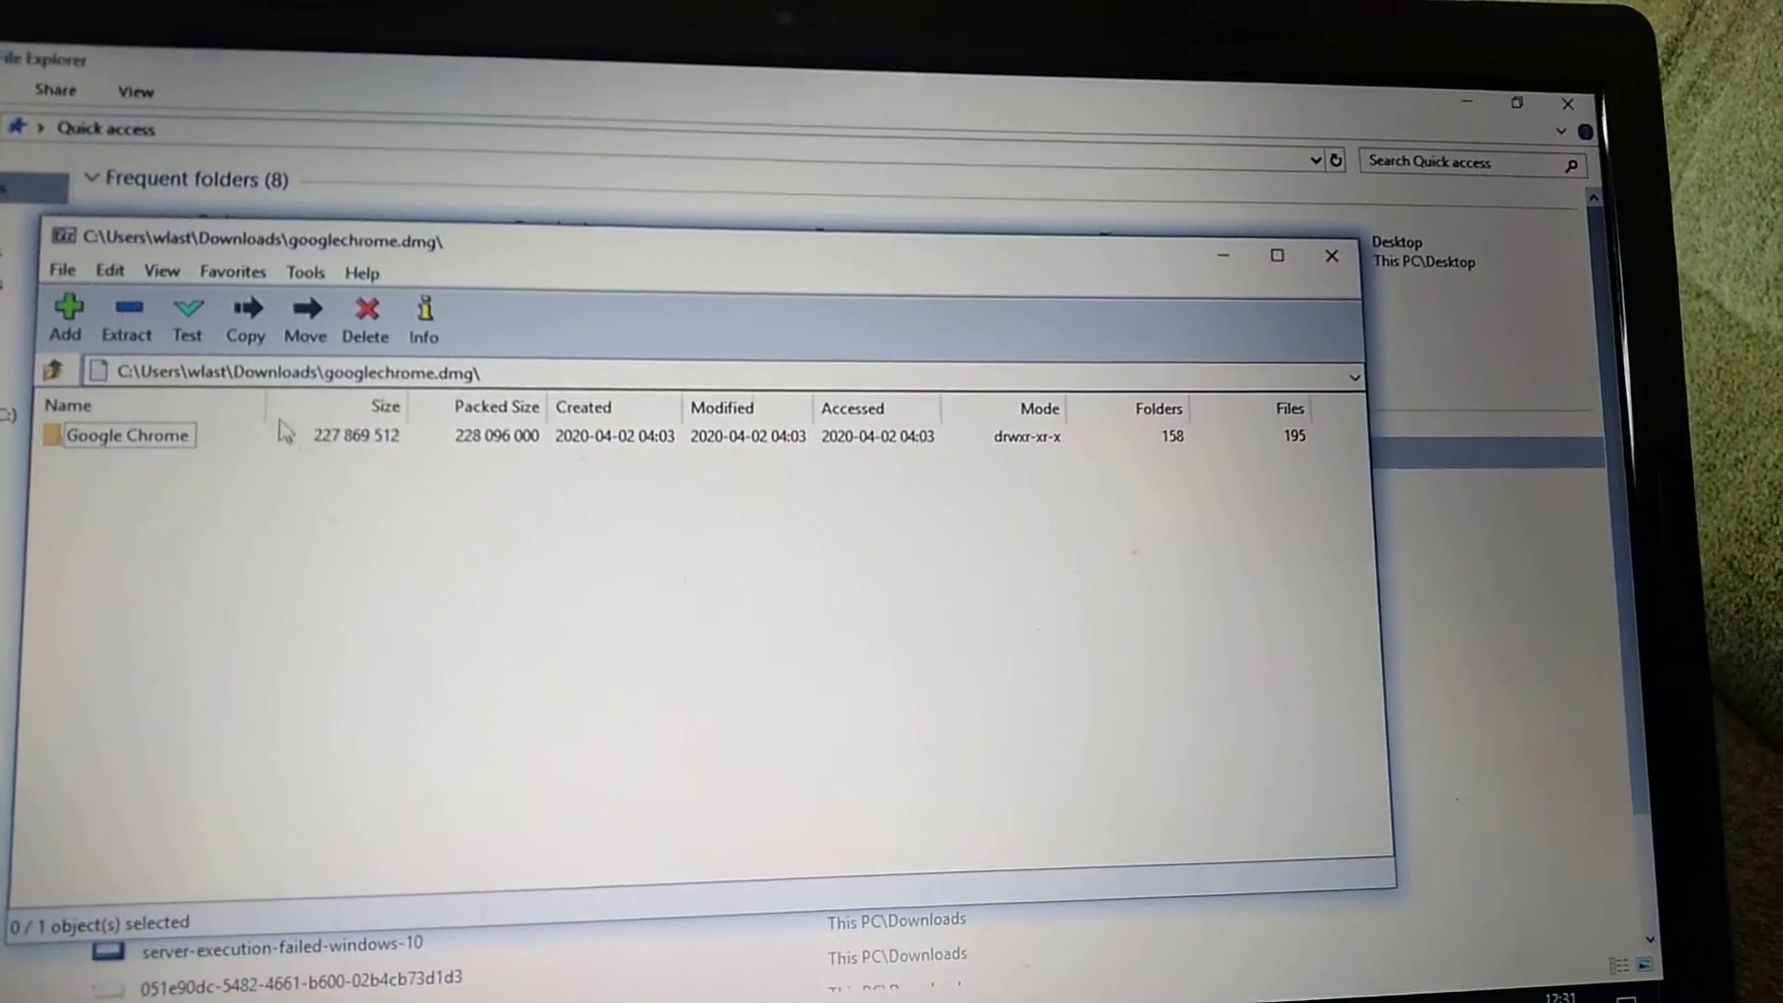
# Browse into Google Chrome and Google Chrome.app, then go back up to Google Chrome
pyautogui.doubleClick(179, 438)
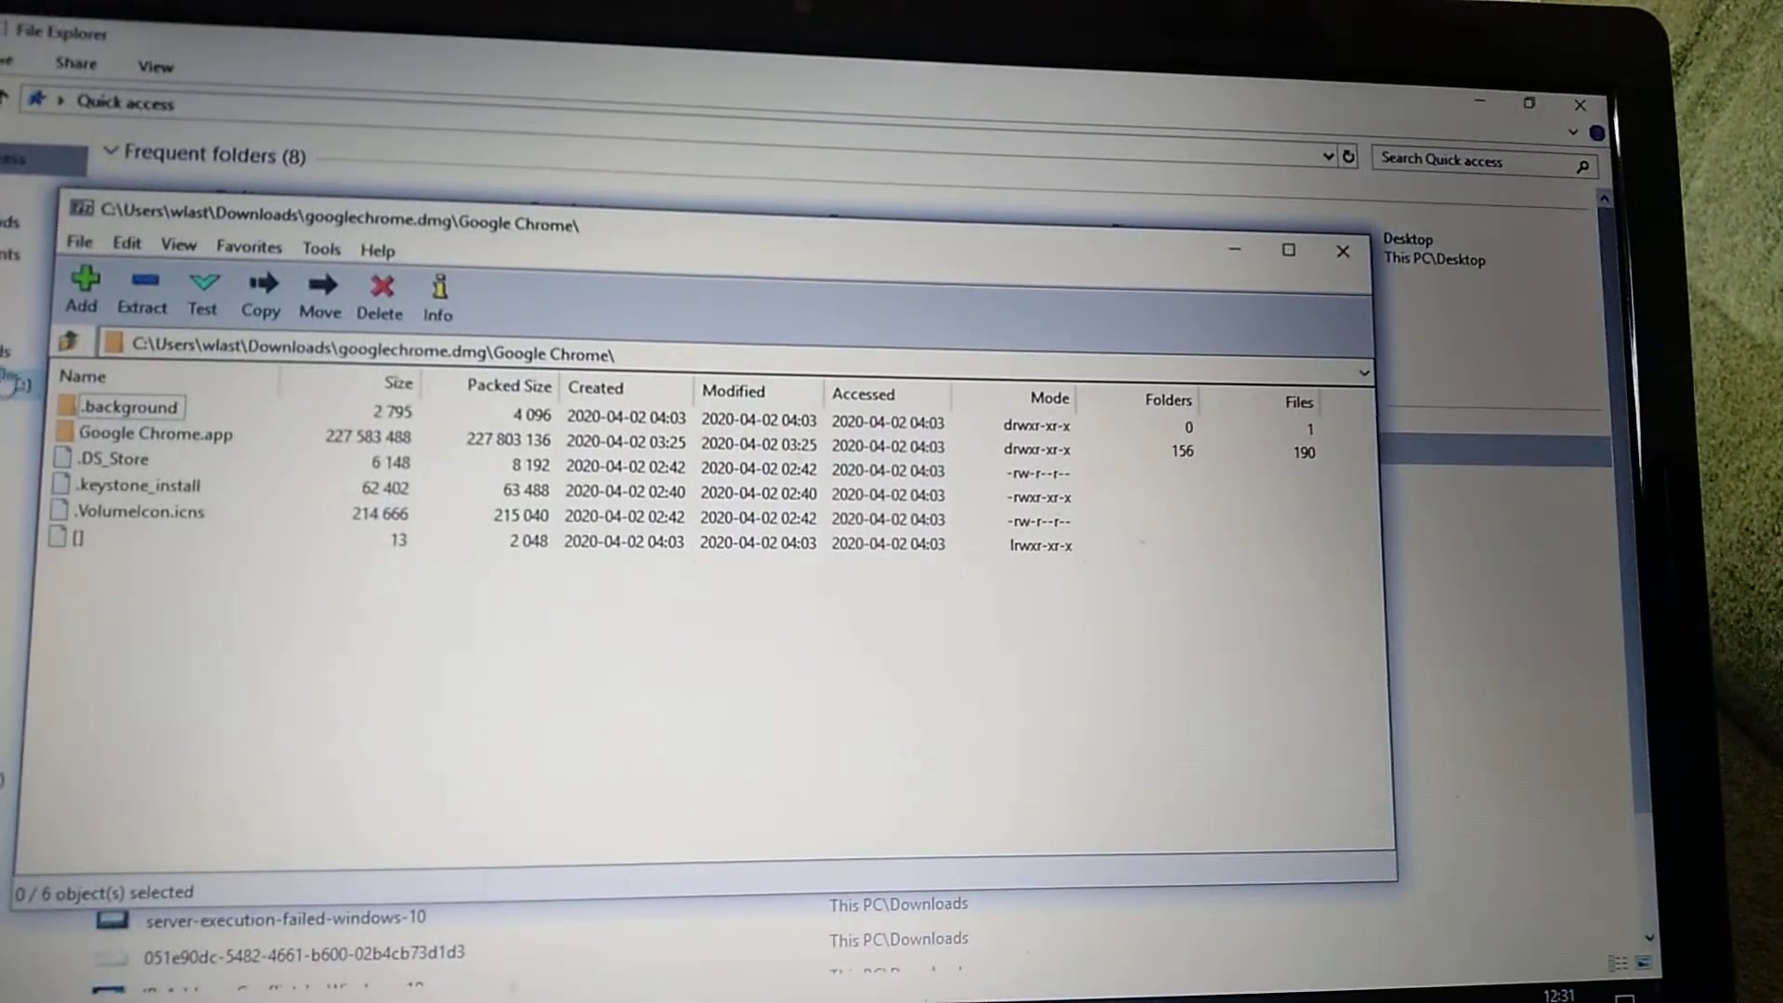
pyautogui.doubleClick(97, 436)
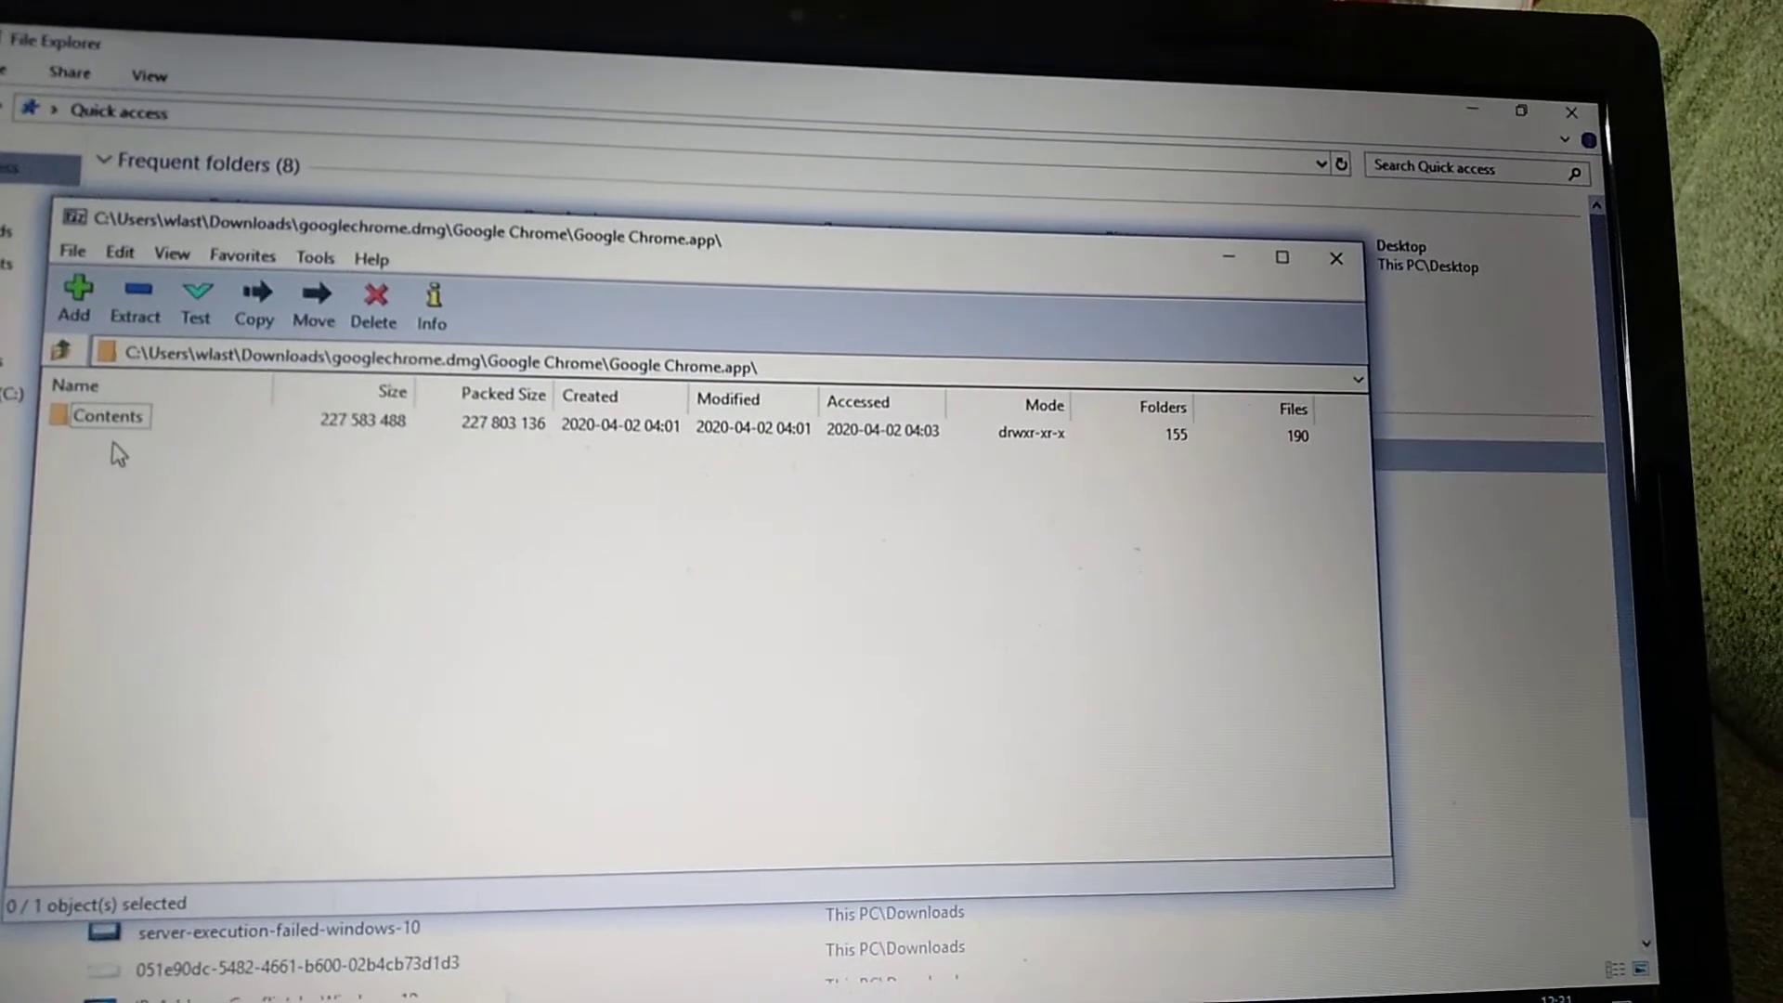
pyautogui.click(59, 353)
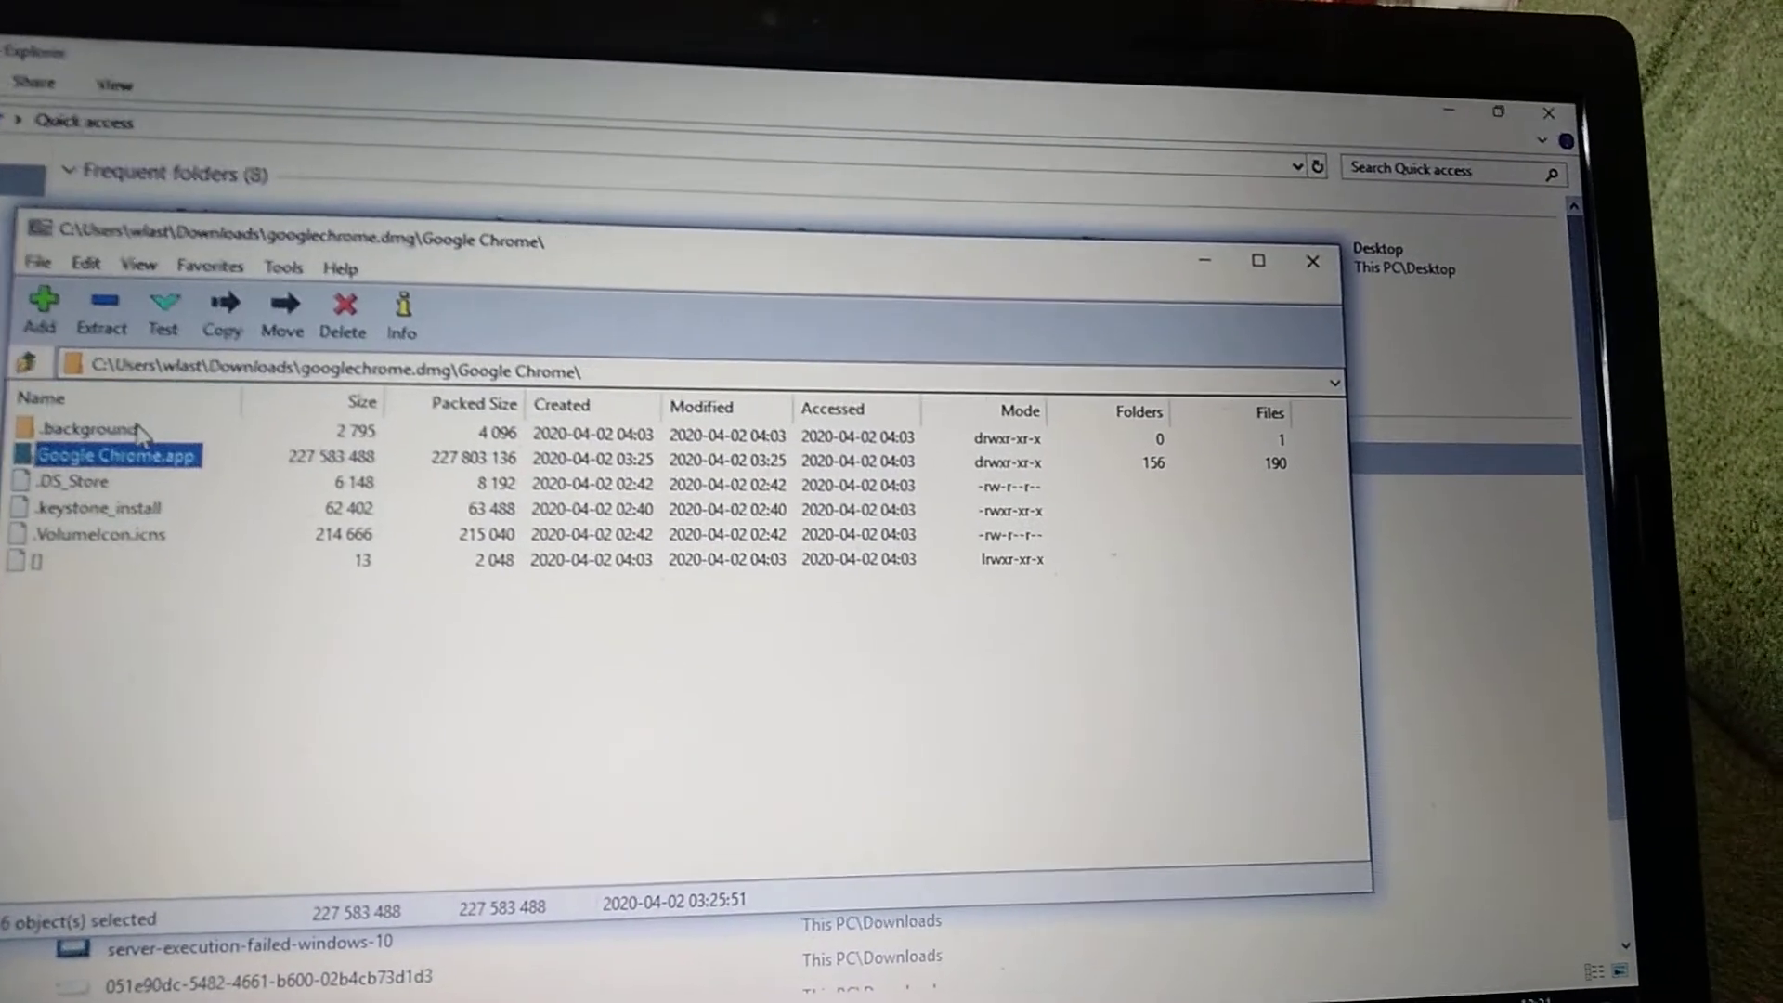